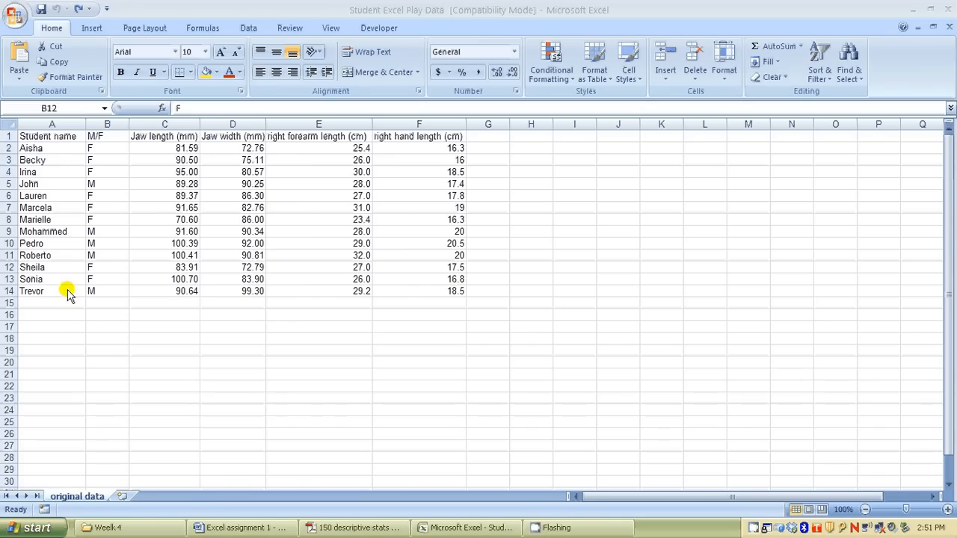
# Fill the entire row 5 with the standard red colour
pyautogui.click(7, 184)
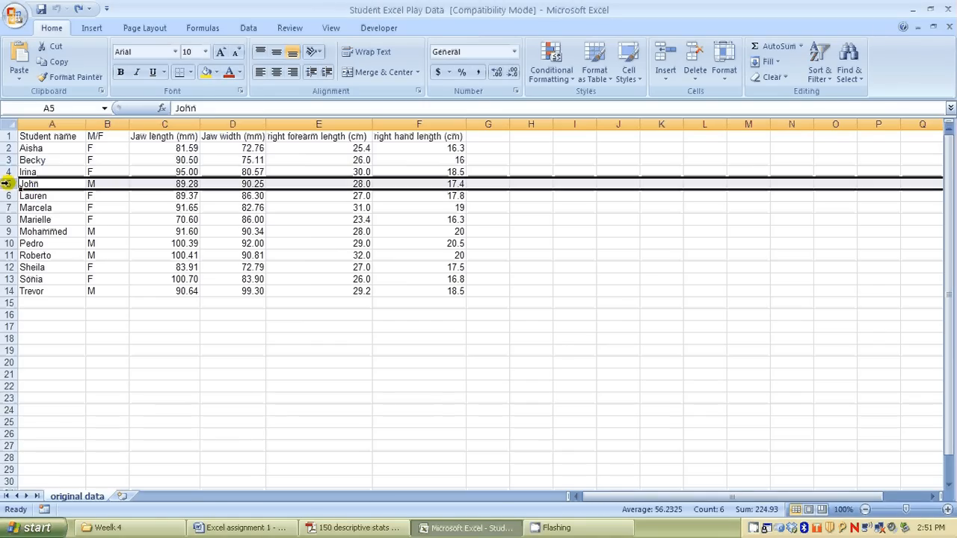
pyautogui.click(216, 72)
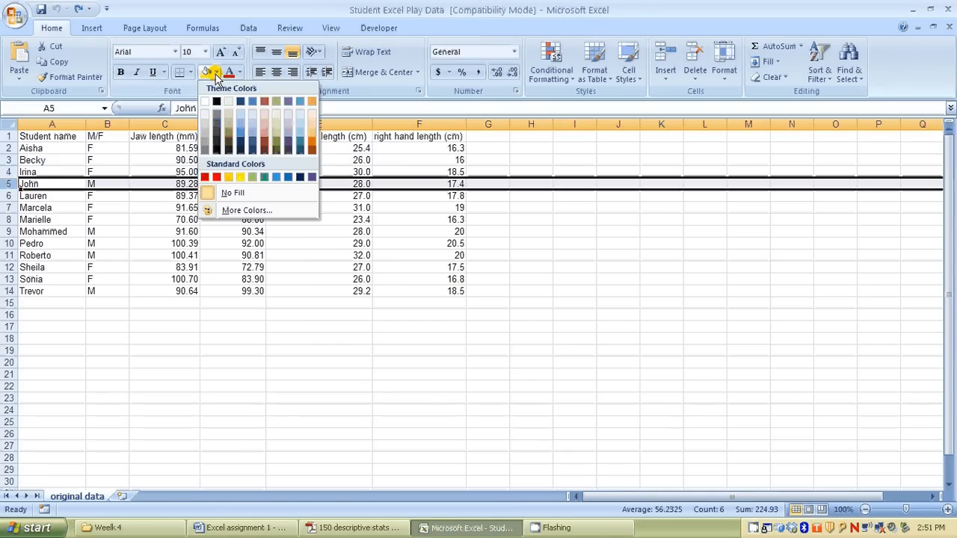
pyautogui.click(216, 177)
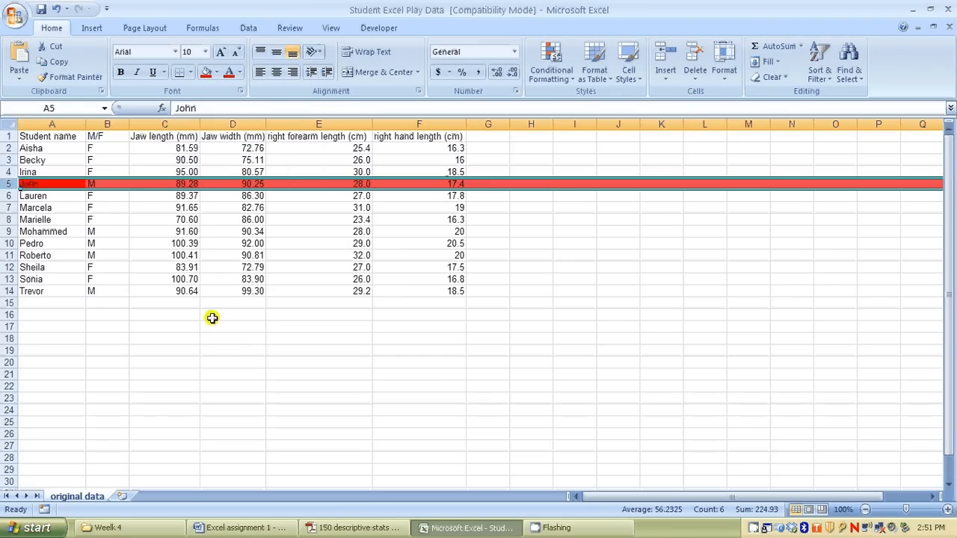
pyautogui.click(212, 341)
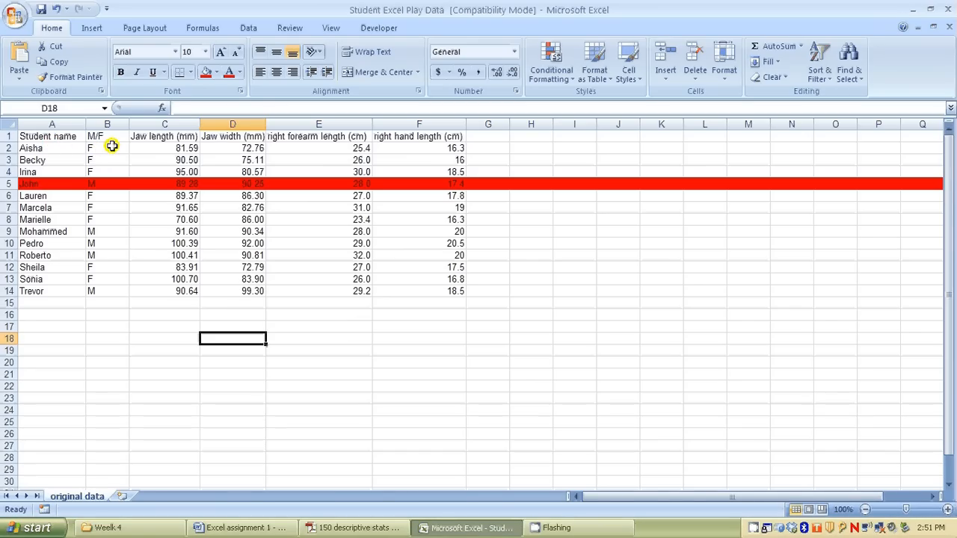
# Sort only the M/F values in B2:B14 from A to Z, continuing with the current selection instead of expanding it
pyautogui.moveTo(112, 147); pyautogui.dragTo(114, 290)
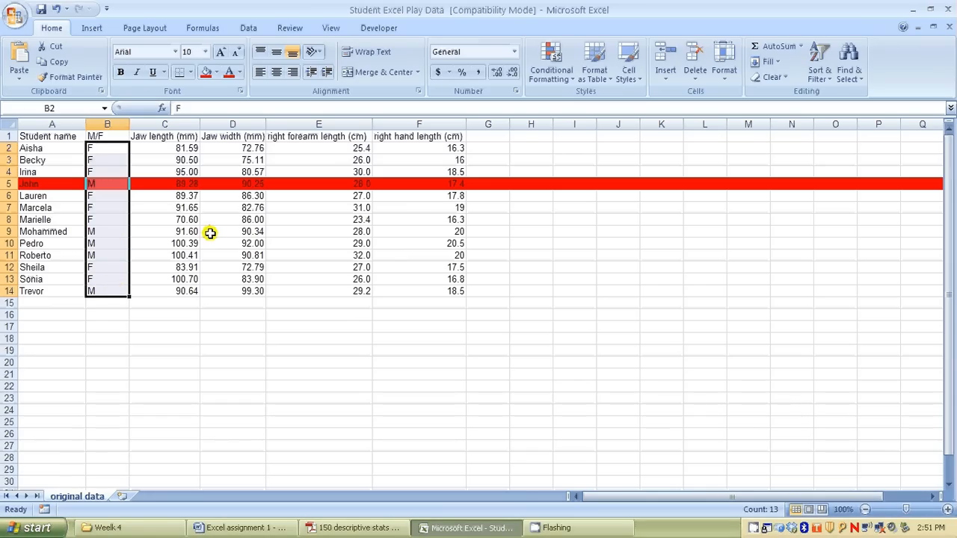
pyautogui.click(249, 30)
pyautogui.click(333, 65)
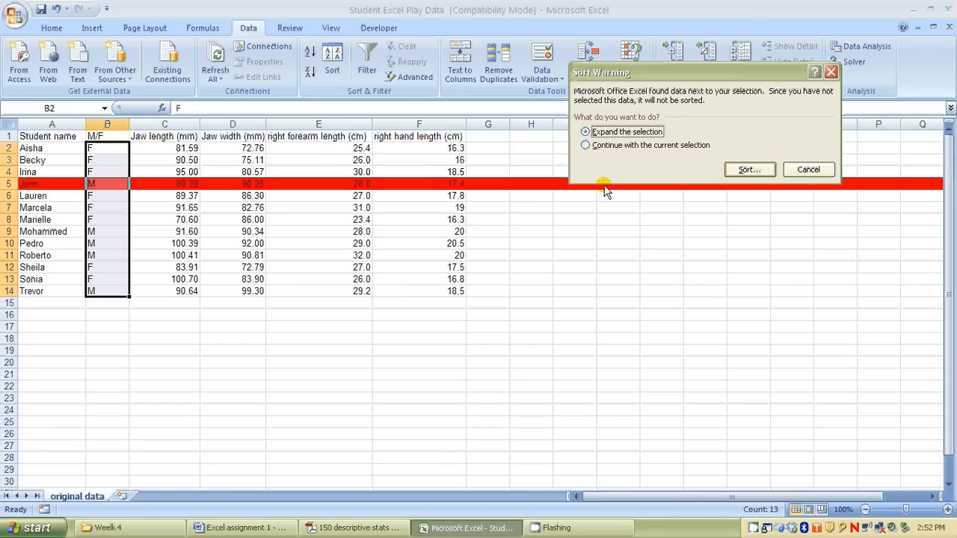
pyautogui.click(610, 147)
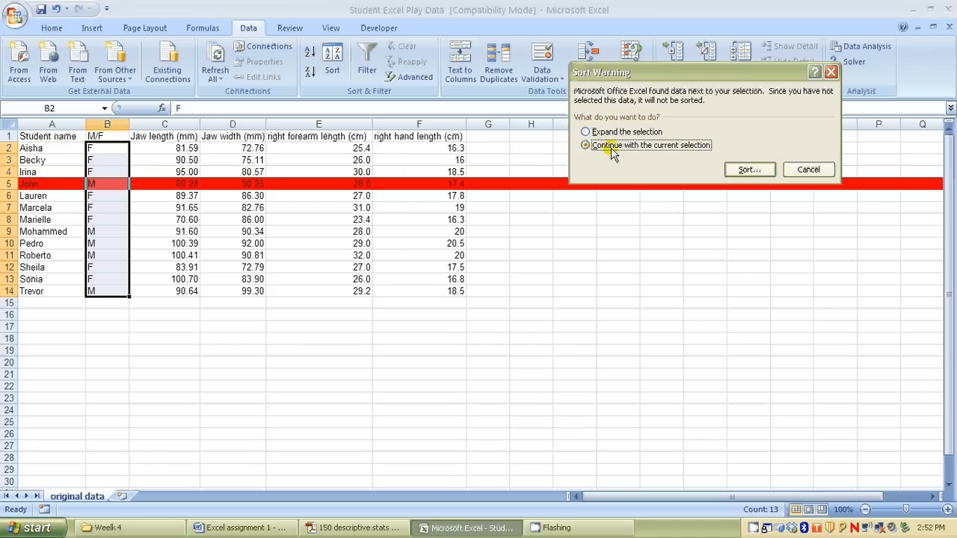
pyautogui.click(750, 172)
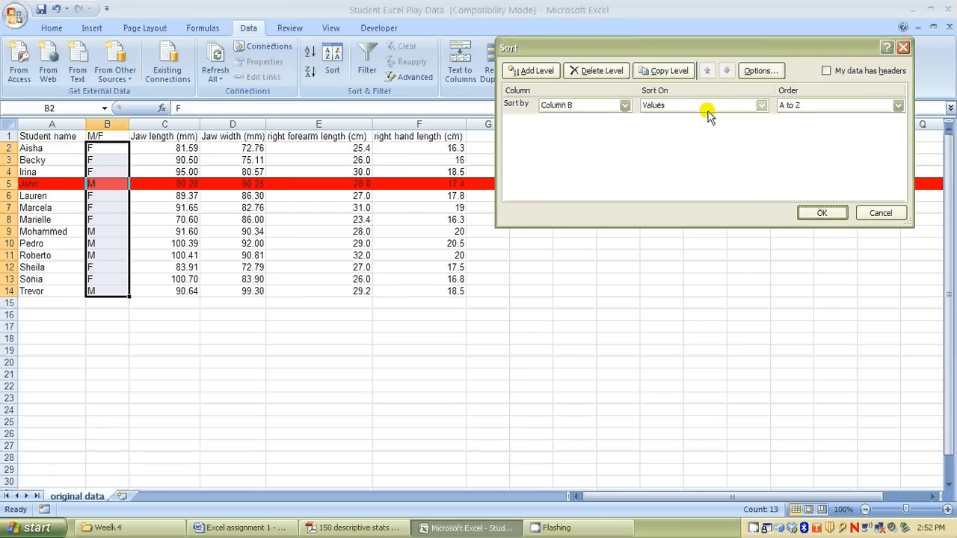
pyautogui.click(821, 214)
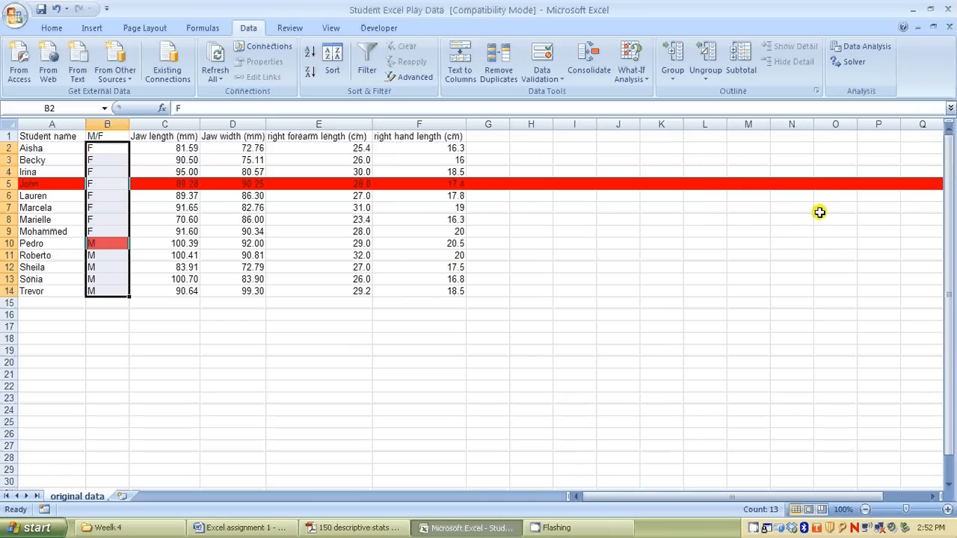
pyautogui.click(142, 342)
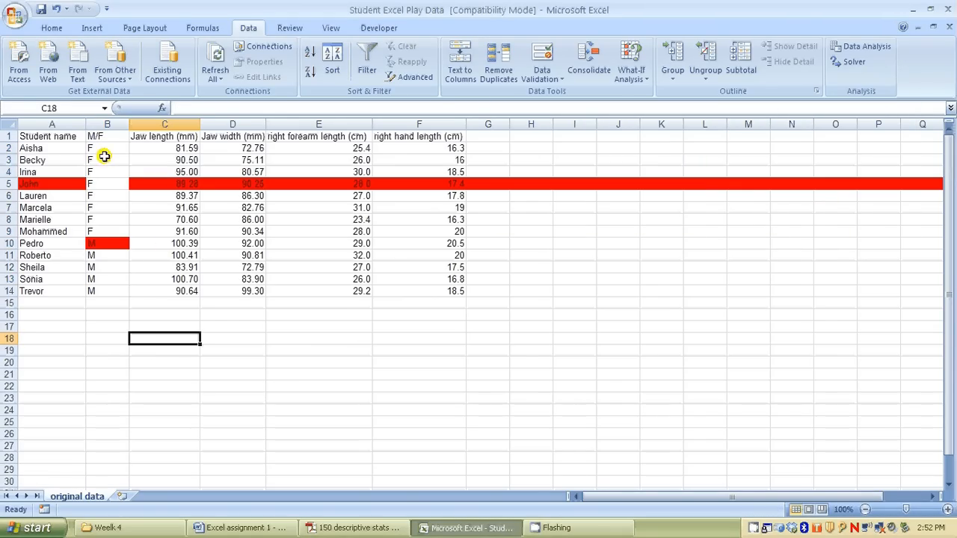
# Check the M/F entries against the student names and undo the sort of the M/F column
pyautogui.moveTo(100, 147); pyautogui.dragTo(114, 291)
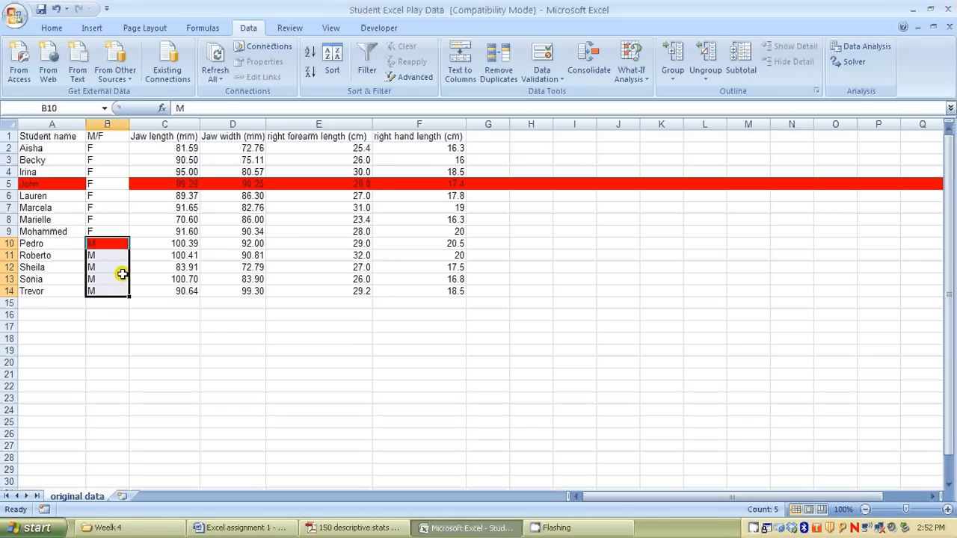
pyautogui.click(103, 184)
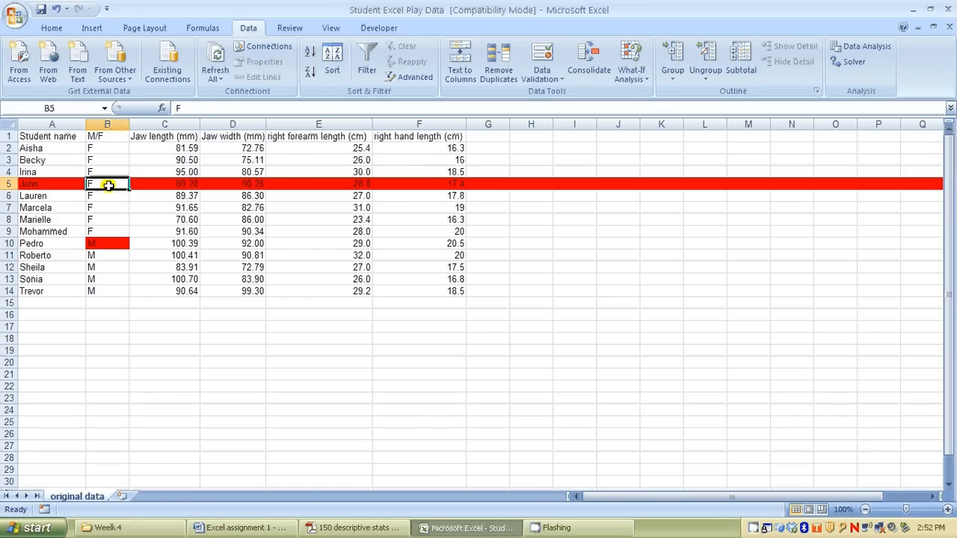
pyautogui.click(52, 266)
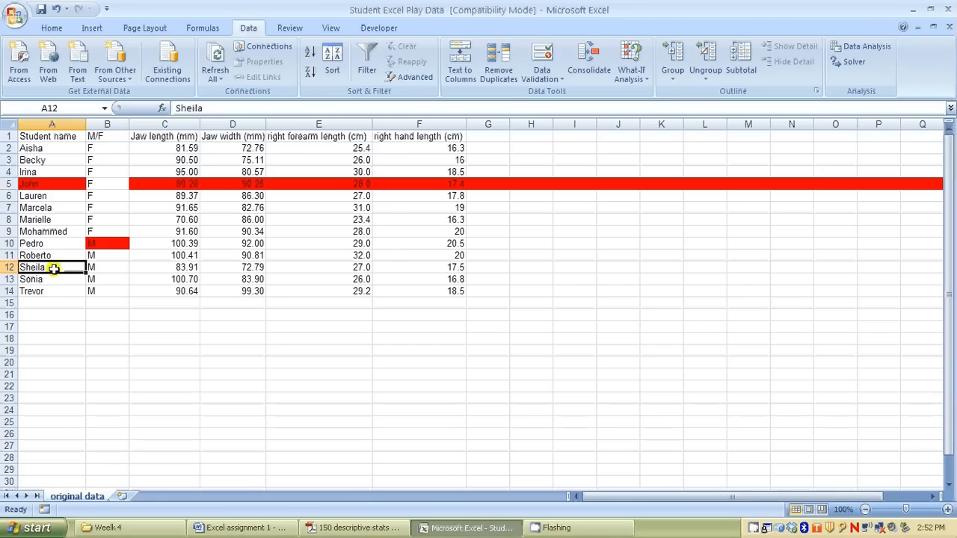
pyautogui.click(111, 267)
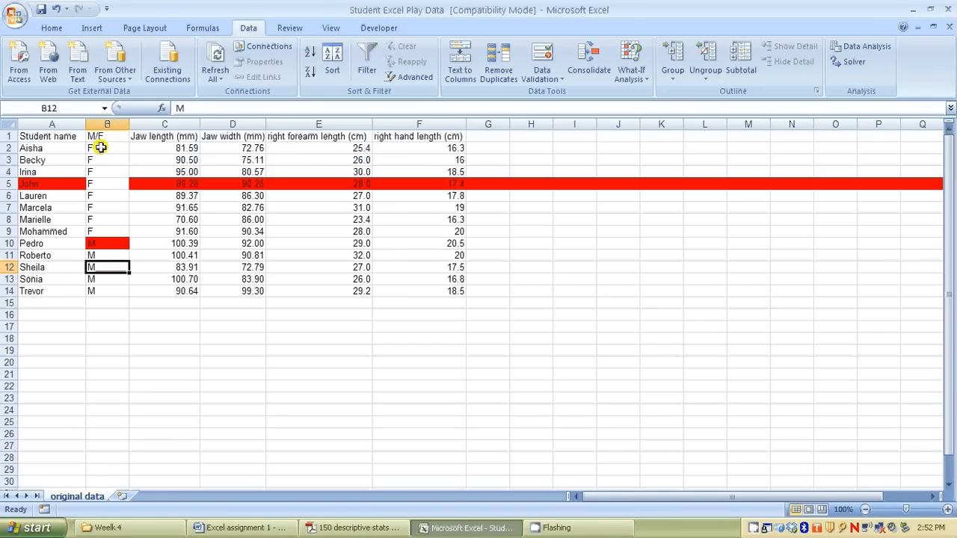
pyautogui.click(56, 10)
pyautogui.click(142, 254)
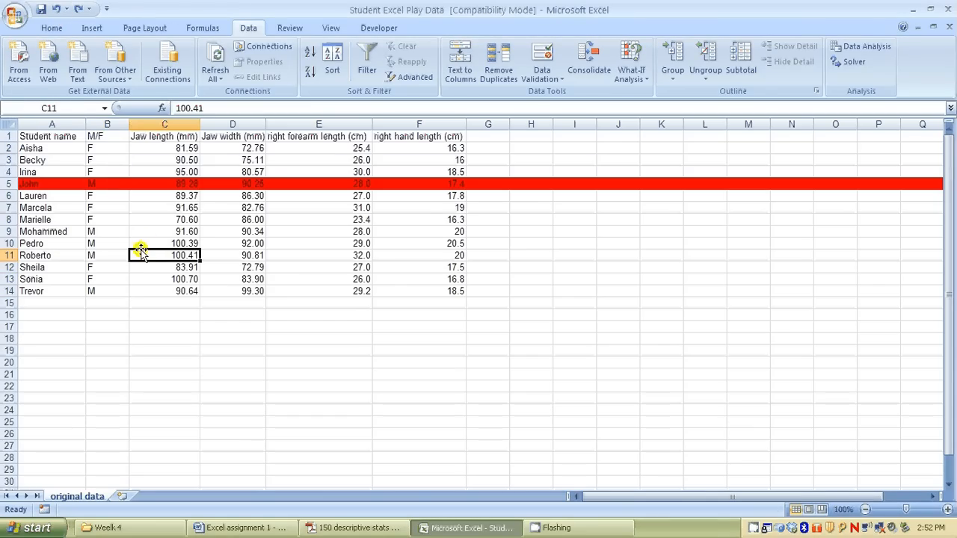
pyautogui.click(111, 148)
pyautogui.click(55, 148)
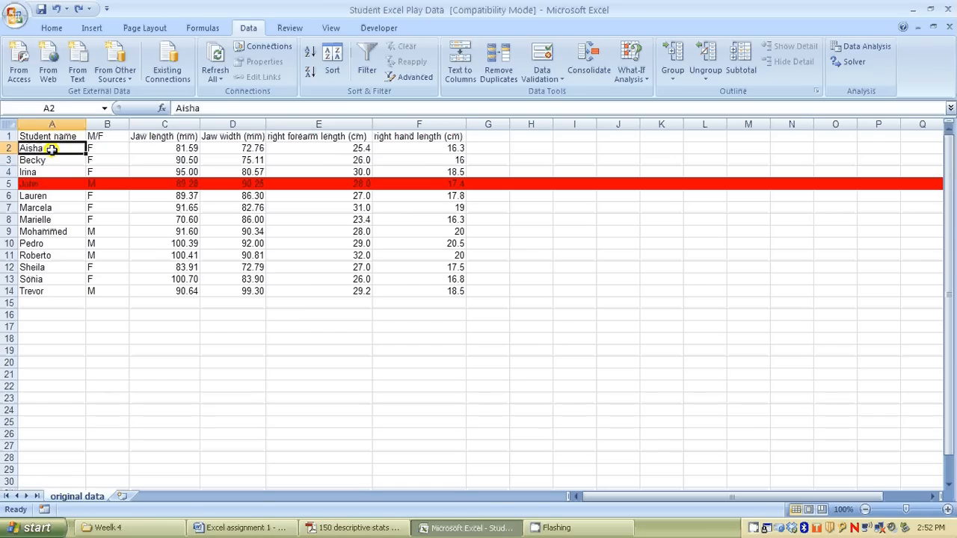
# Set up a sort of the whole table A1:F14, treating the first row as headers, with M/F as the first sort column
pyautogui.moveTo(43, 136); pyautogui.dragTo(440, 290)
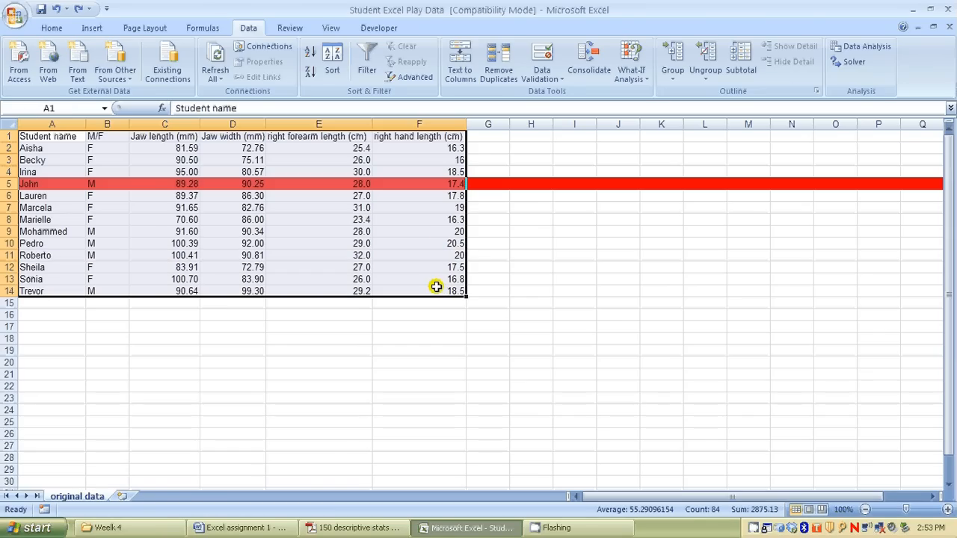
pyautogui.click(333, 64)
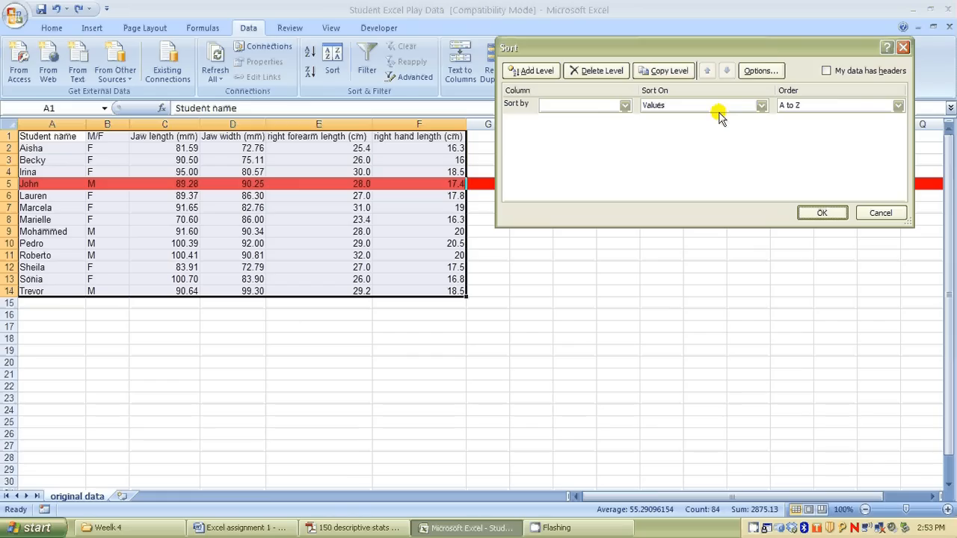
pyautogui.click(828, 72)
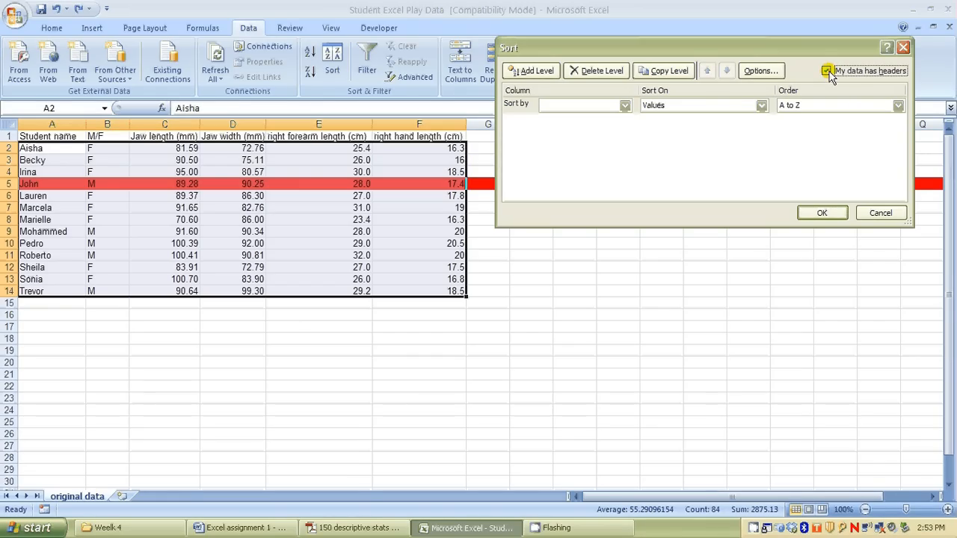
pyautogui.click(625, 106)
pyautogui.click(615, 128)
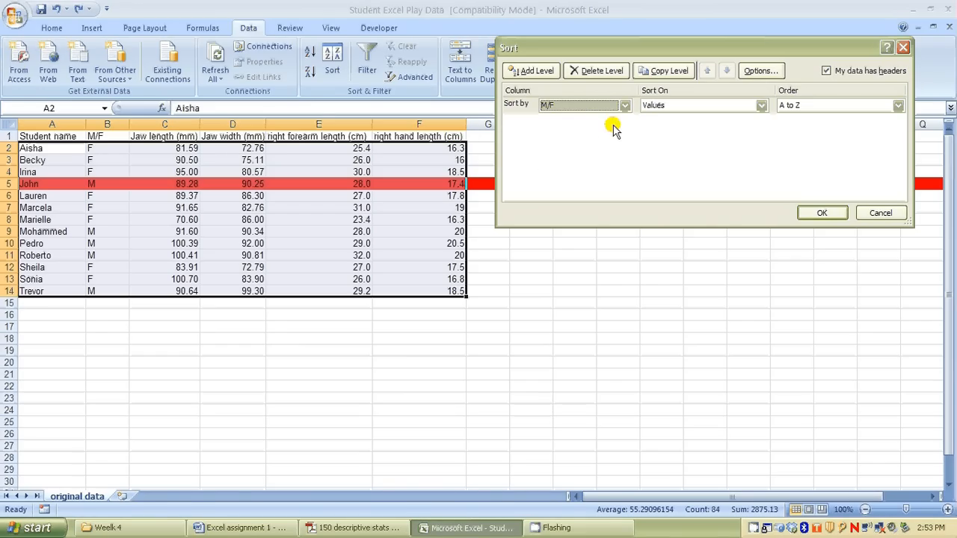
# Add Student name and Jaw length (mm) as the second and third sort levels and apply the sort
pyautogui.click(534, 72)
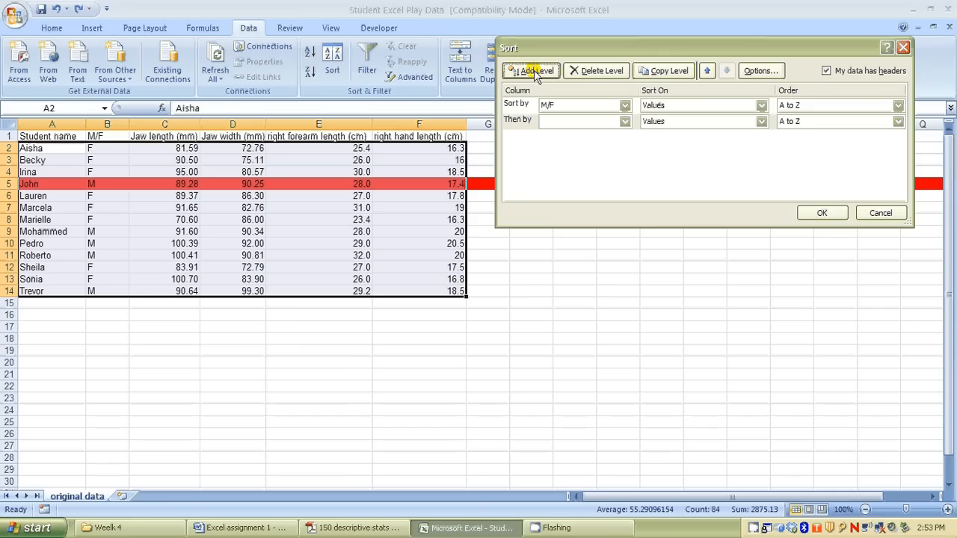
pyautogui.click(628, 122)
pyautogui.click(598, 132)
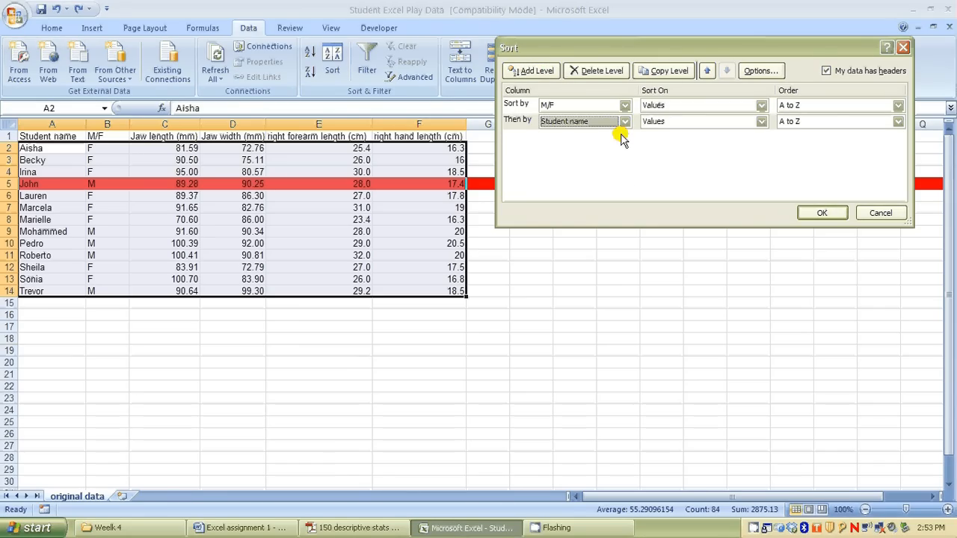
pyautogui.click(536, 71)
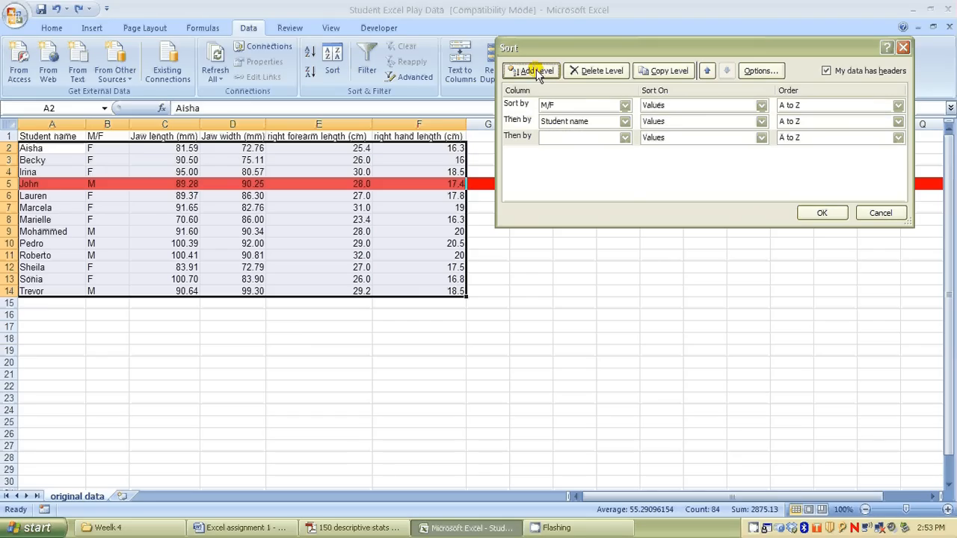
pyautogui.click(624, 138)
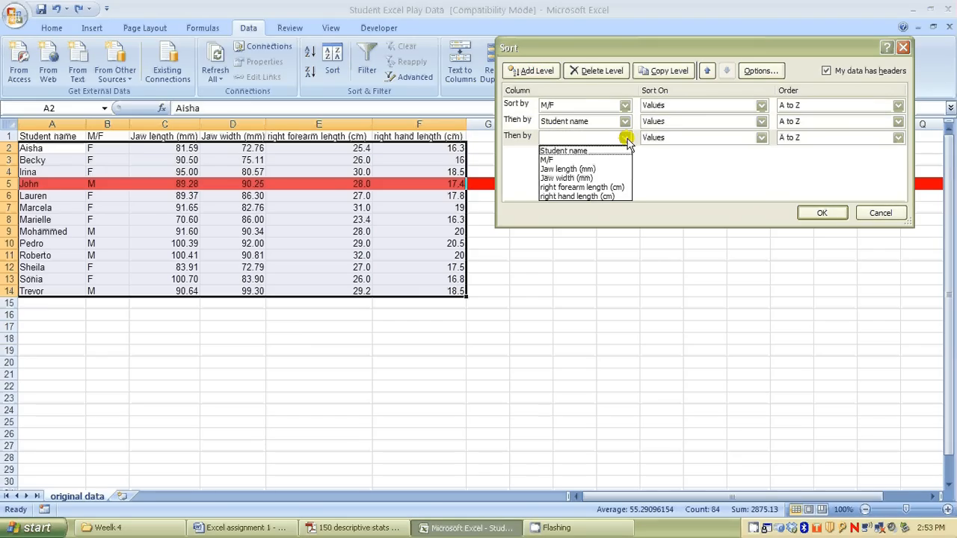
pyautogui.click(609, 170)
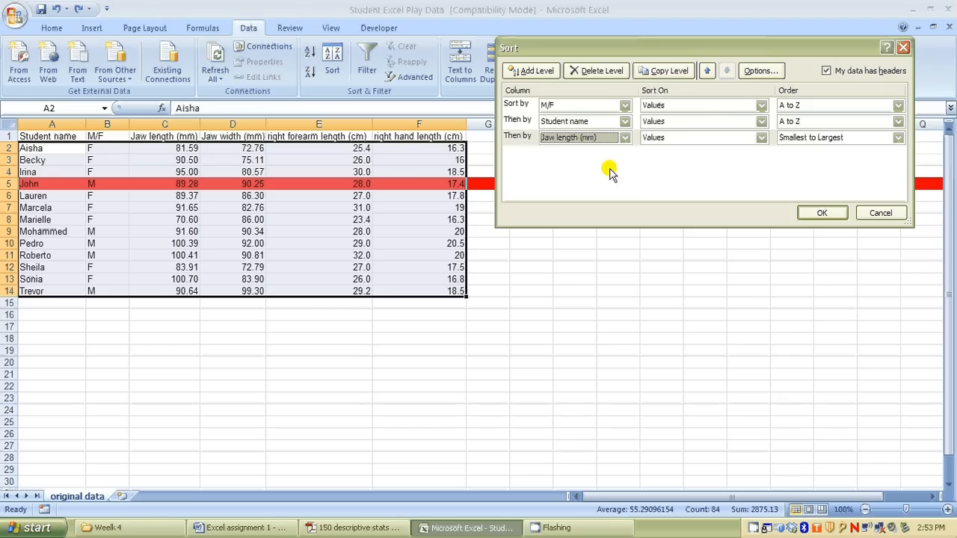
pyautogui.click(822, 214)
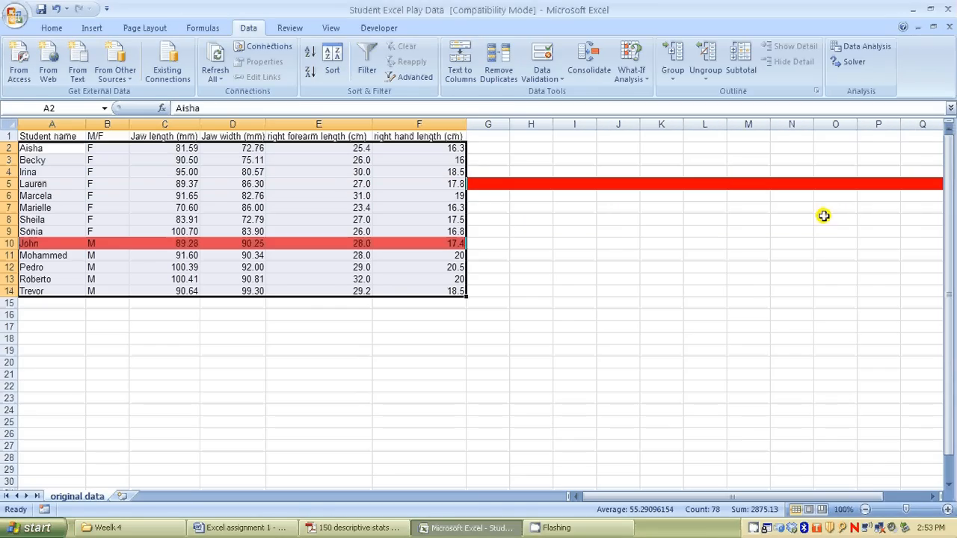
pyautogui.click(331, 348)
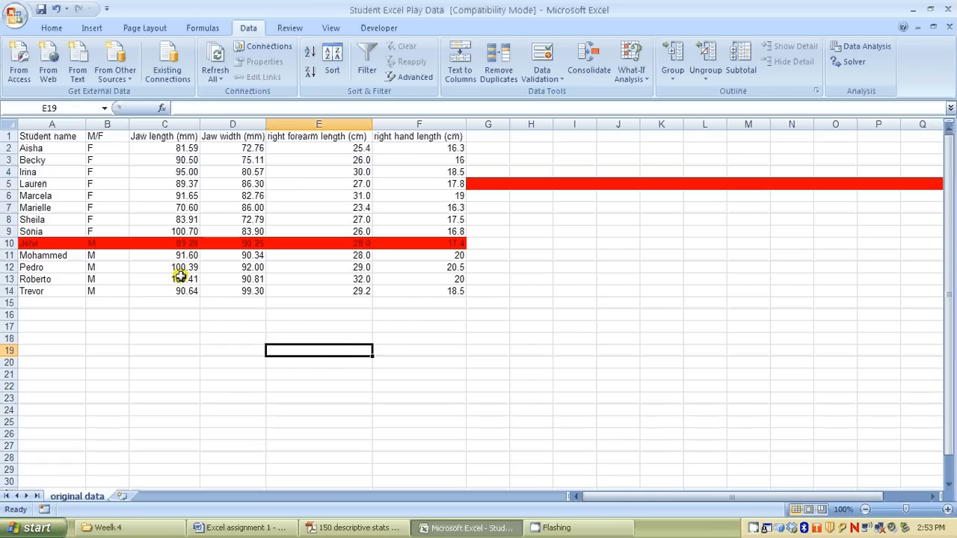
pyautogui.moveTo(104, 149); pyautogui.dragTo(104, 290)
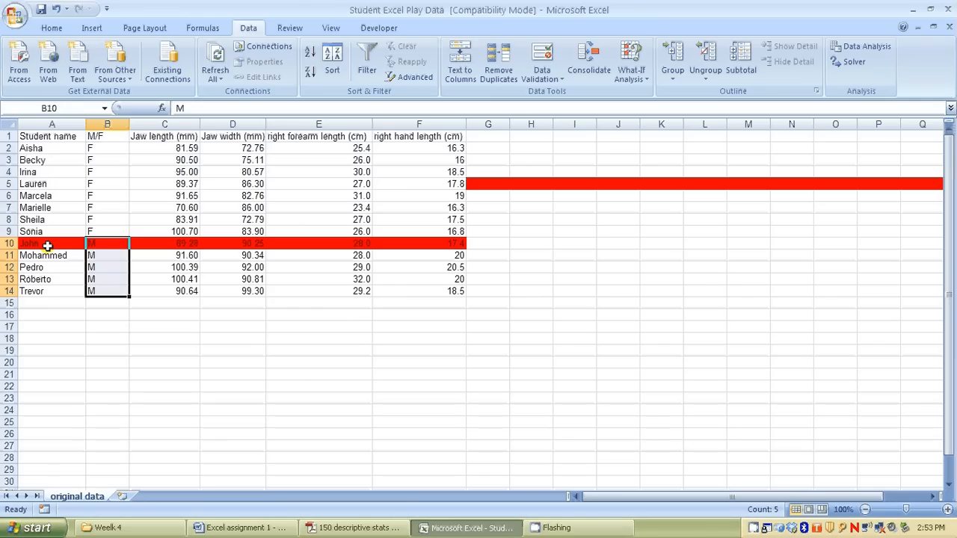
pyautogui.moveTo(42, 245); pyautogui.dragTo(420, 243)
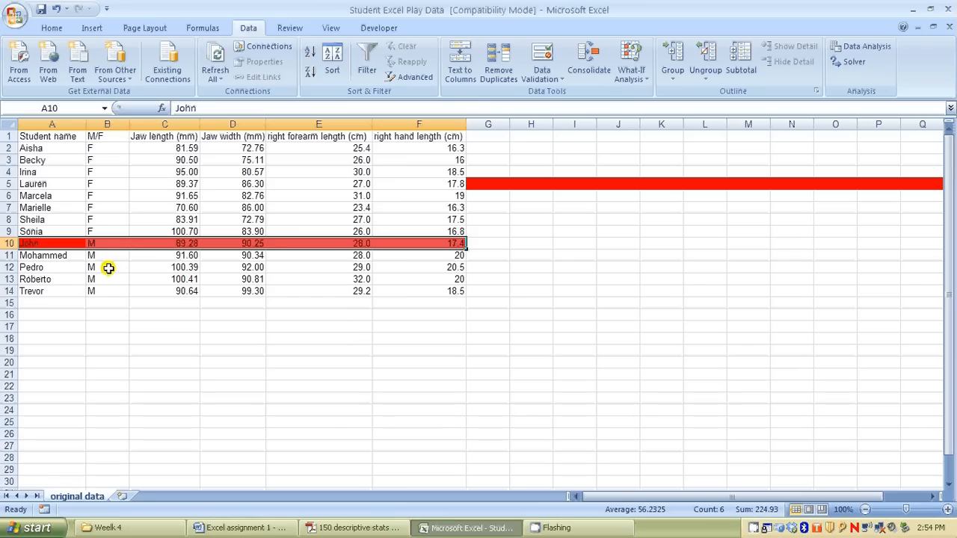
pyautogui.click(62, 302)
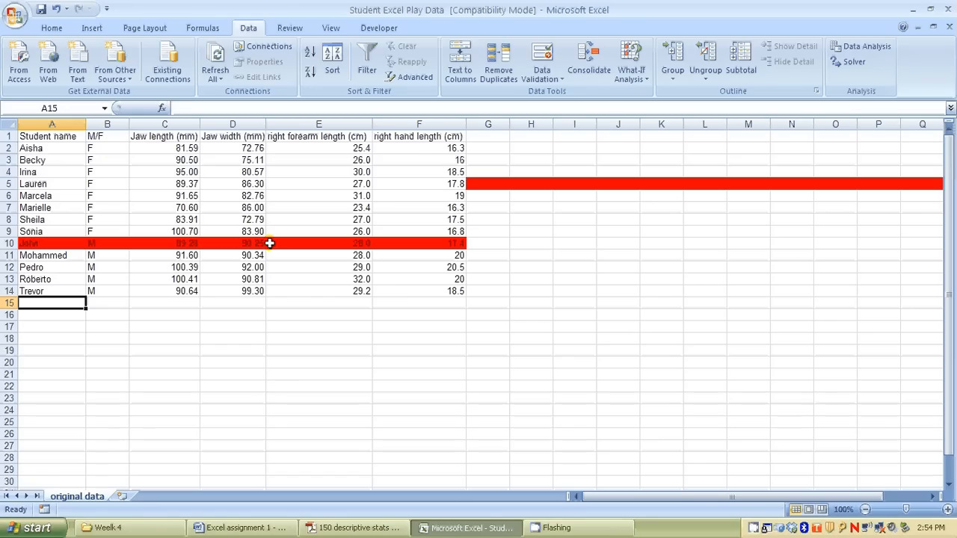
# Turn on filtering for the table A1:F14 and filter the M/F column to show only the F records
pyautogui.moveTo(48, 136); pyautogui.dragTo(430, 290)
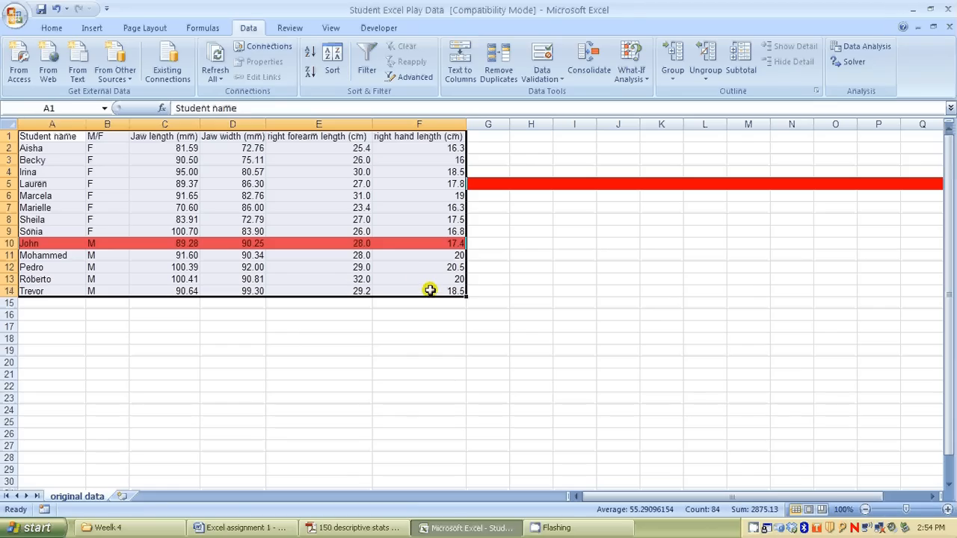
pyautogui.click(367, 71)
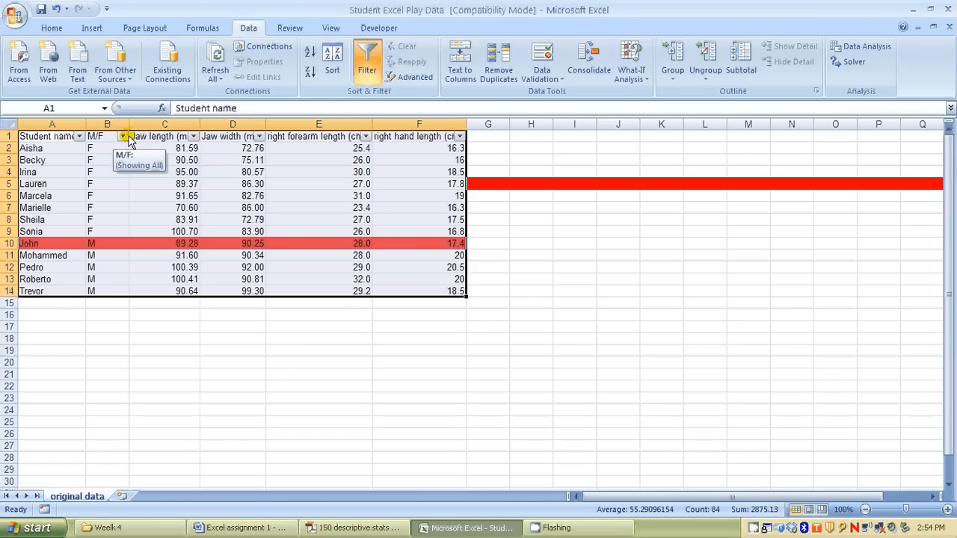
pyautogui.click(120, 172)
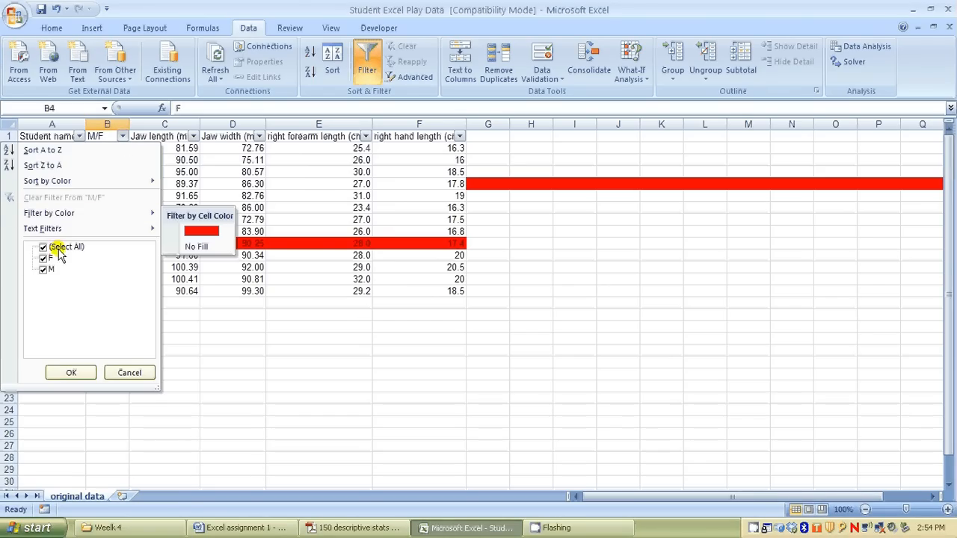
pyautogui.click(44, 269)
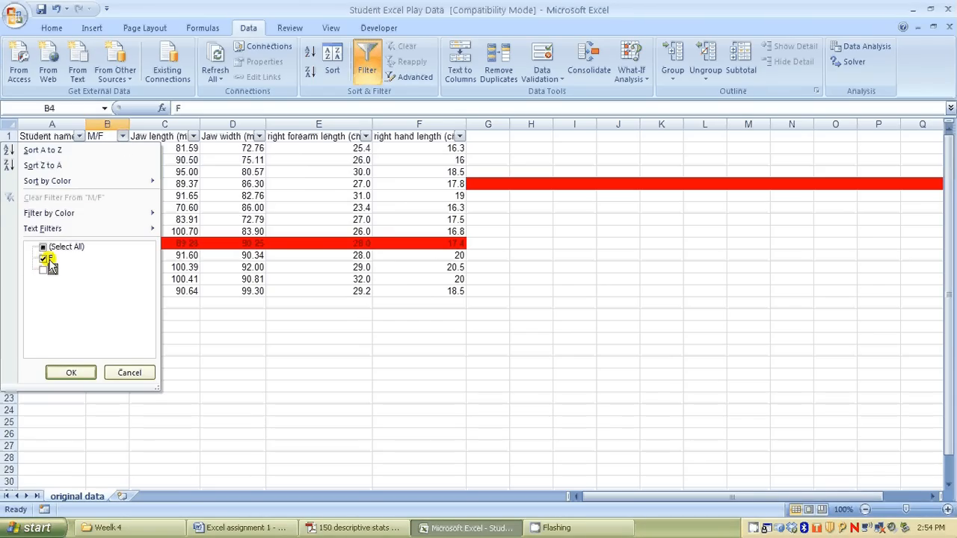
pyautogui.click(71, 373)
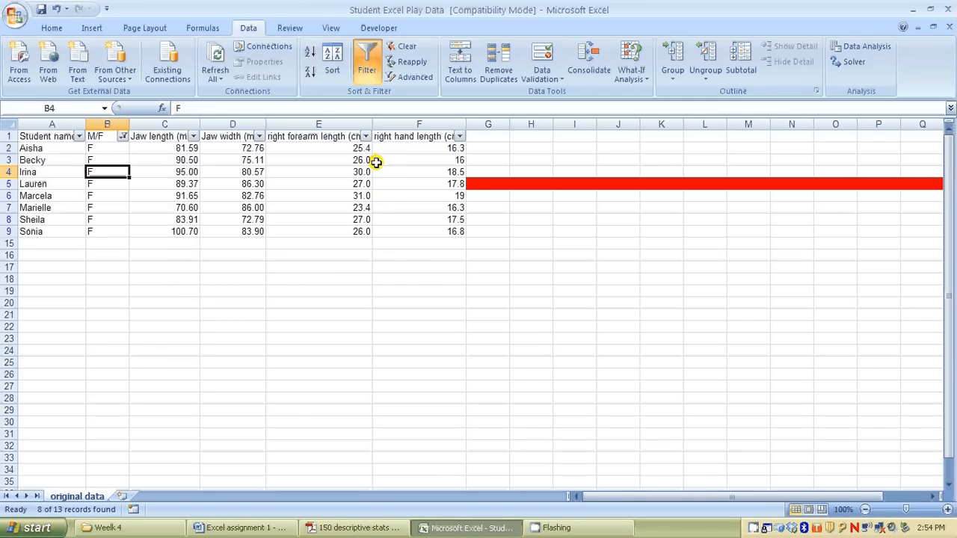
# Remove the existing filter, turn filtering back on for the table A1:F14, and exclude the M records from the M/F column
pyautogui.click(368, 75)
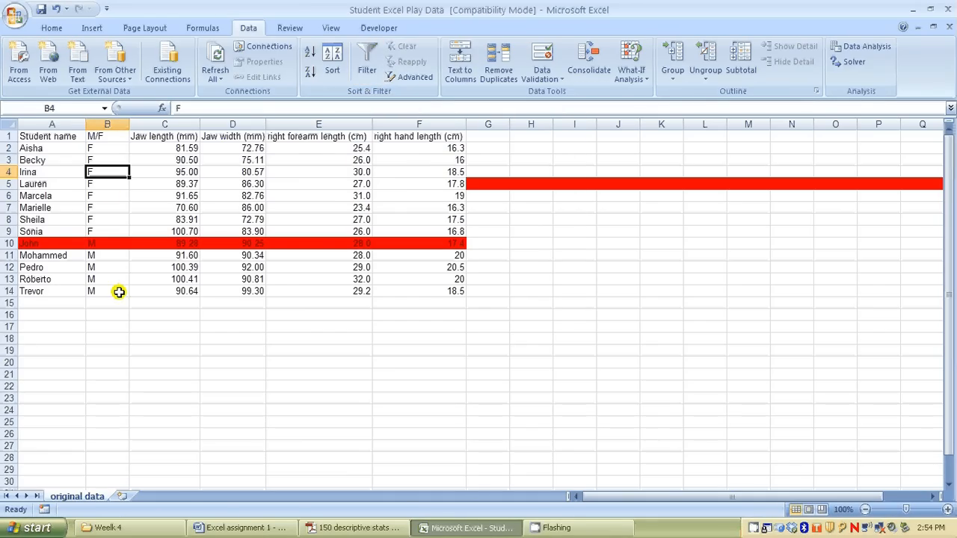
pyautogui.moveTo(37, 136); pyautogui.dragTo(445, 291)
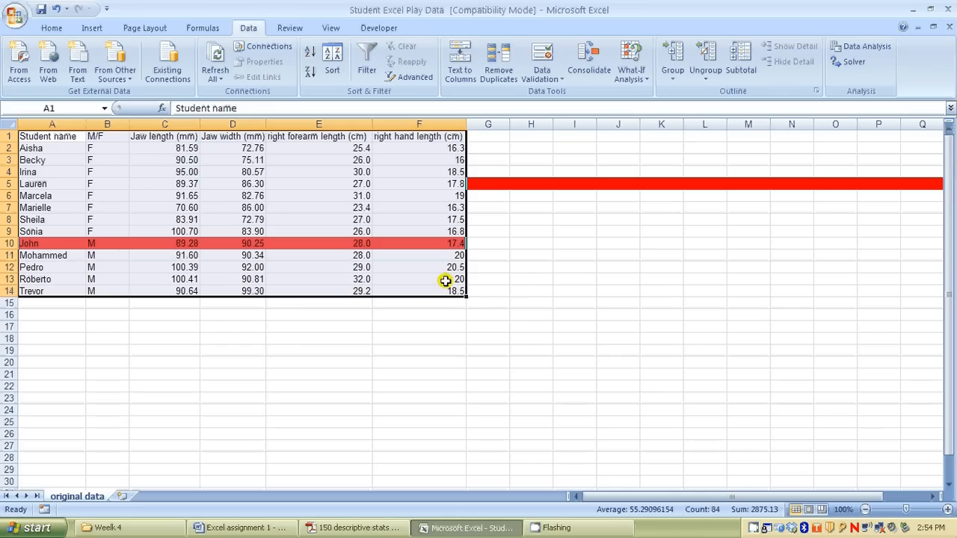
pyautogui.click(368, 75)
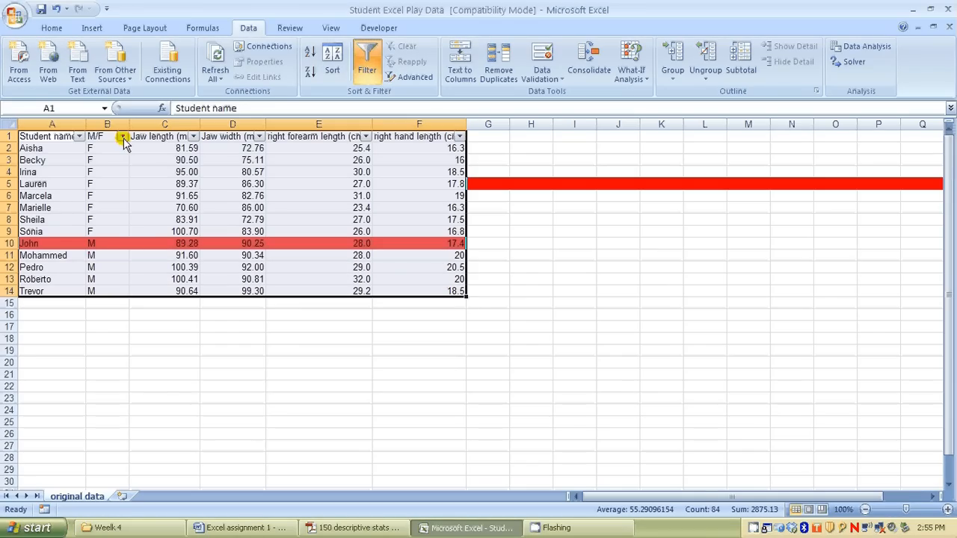
pyautogui.click(121, 136)
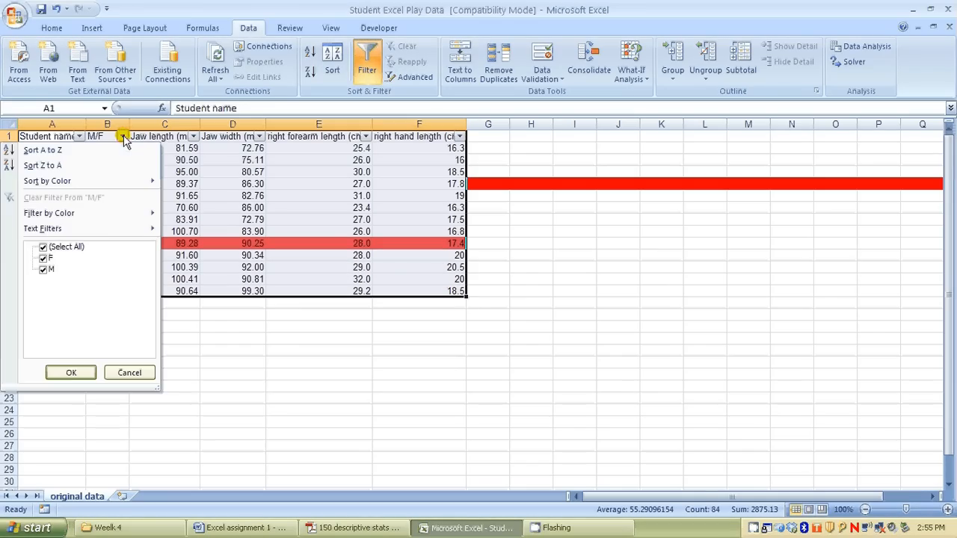
pyautogui.click(44, 270)
pyautogui.click(71, 372)
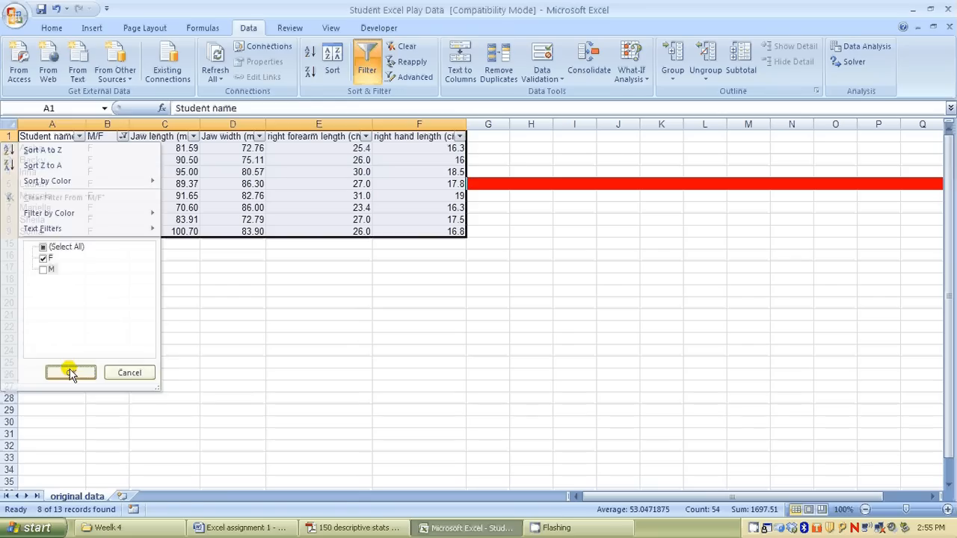
pyautogui.click(142, 328)
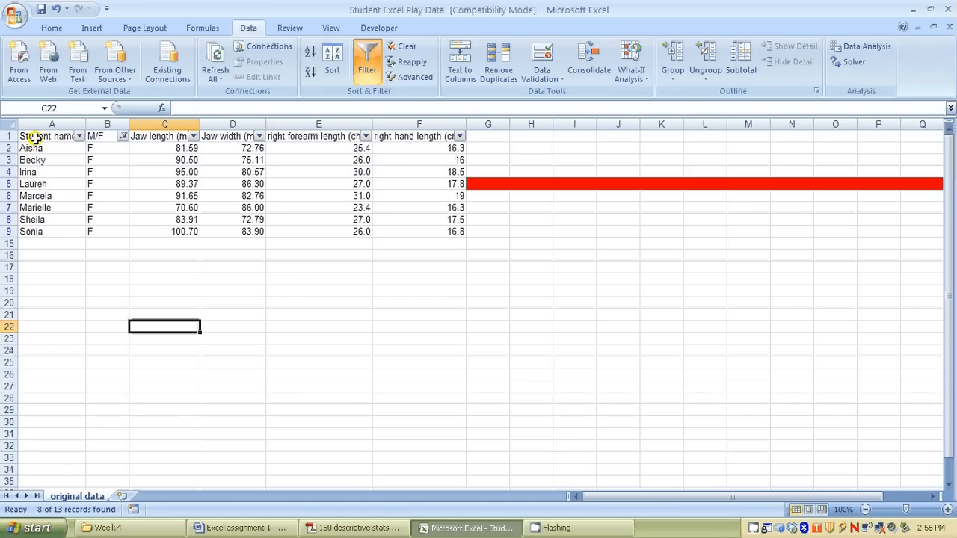
# Copy the filtered female records with their headers and paste them into a new worksheet starting at cell A1
pyautogui.moveTo(34, 136); pyautogui.dragTo(440, 234)
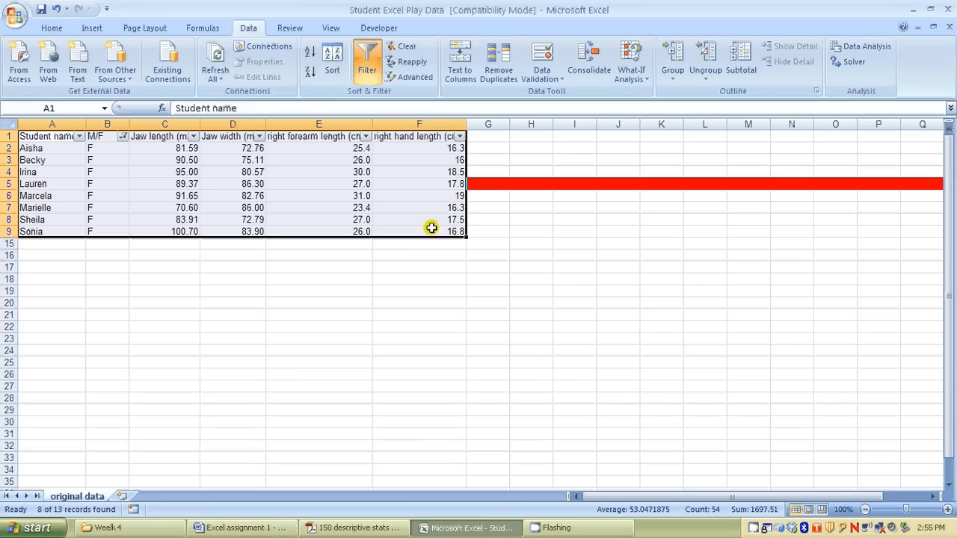
pyautogui.rightClick(386, 198)
pyautogui.click(420, 224)
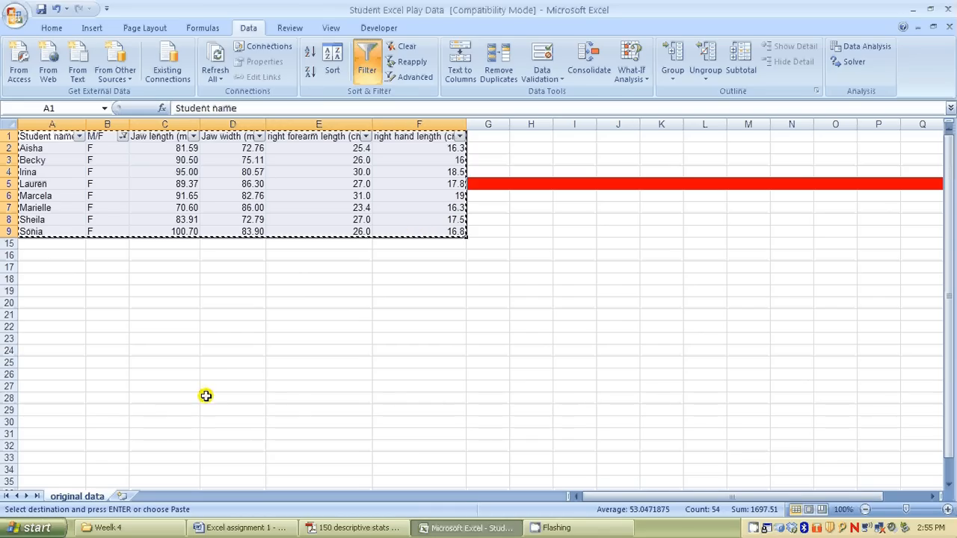
pyautogui.click(121, 497)
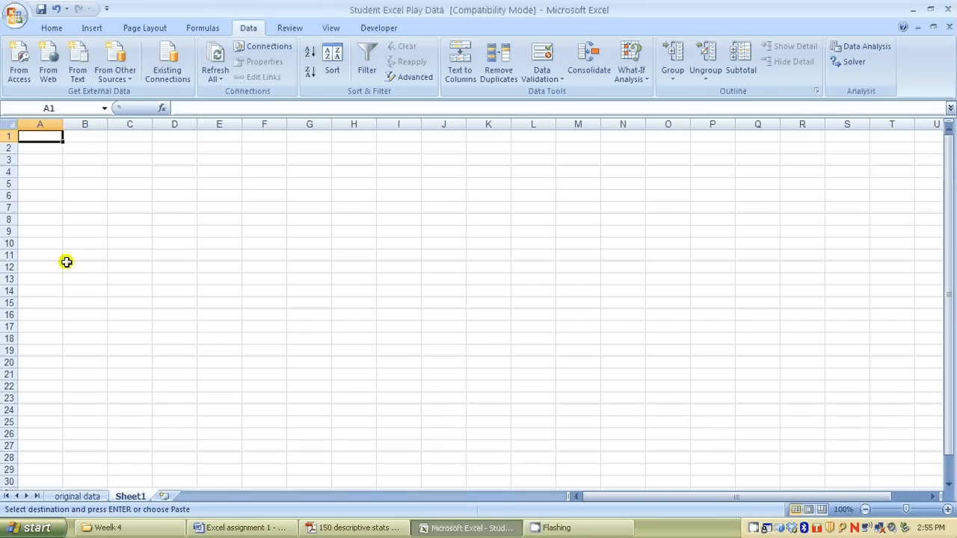
pyautogui.rightClick(50, 136)
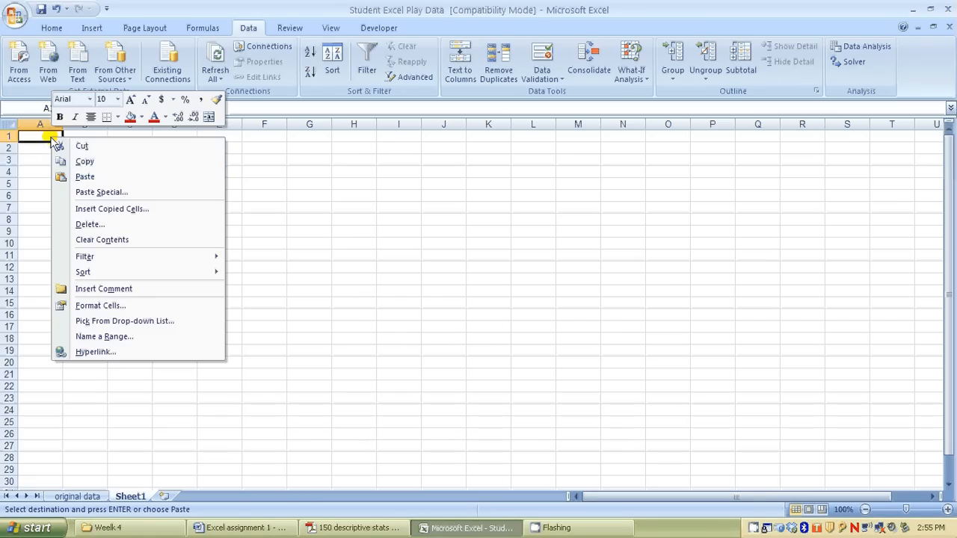
pyautogui.click(85, 176)
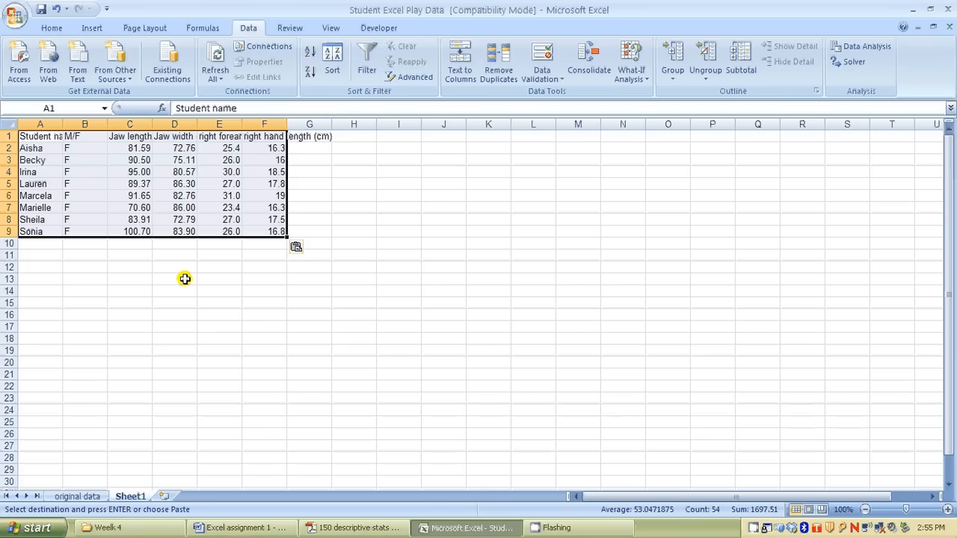
# Autofit the widths of columns A to F on the new worksheet to their headers and data
pyautogui.click(91, 290)
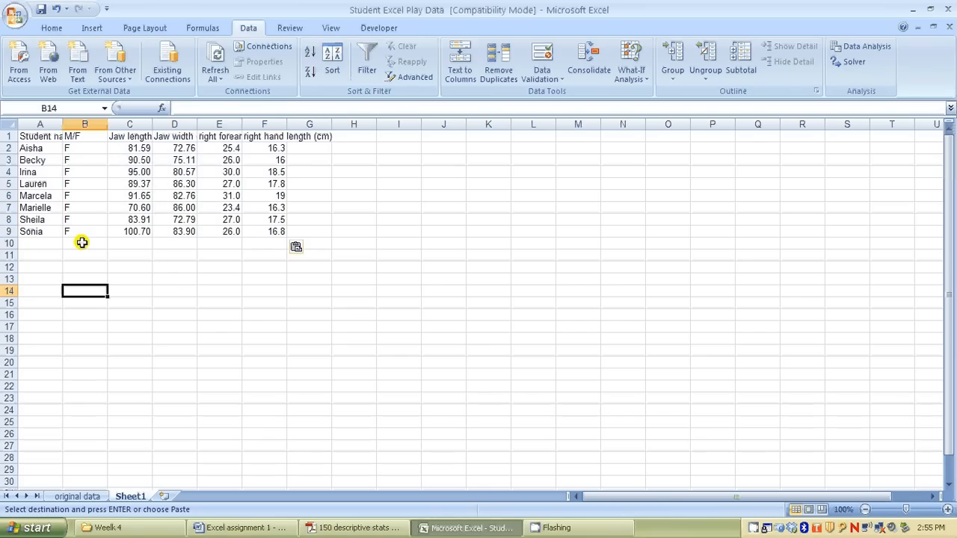
pyautogui.doubleClick(63, 124)
pyautogui.doubleClick(124, 124)
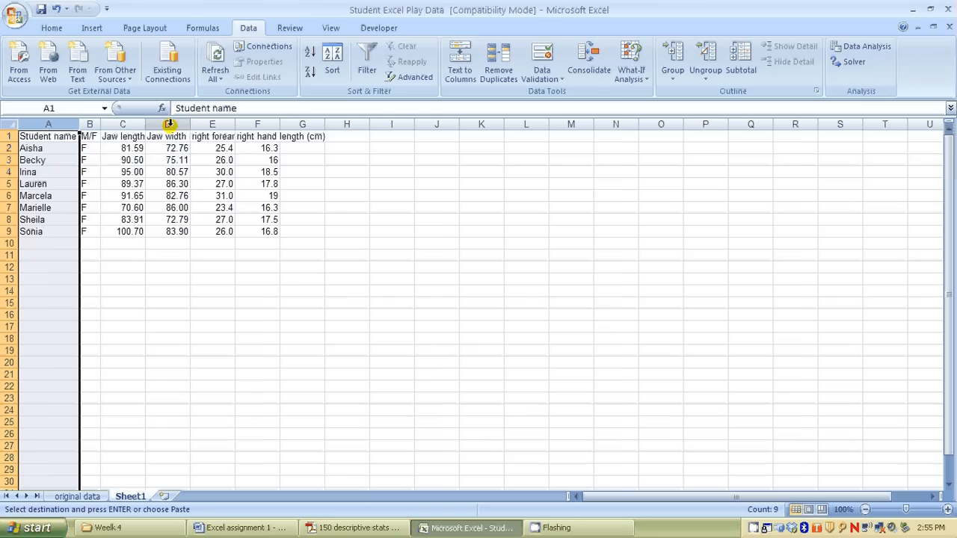
pyautogui.moveTo(146, 124); pyautogui.dragTo(146, 124)
pyautogui.doubleClick(145, 124)
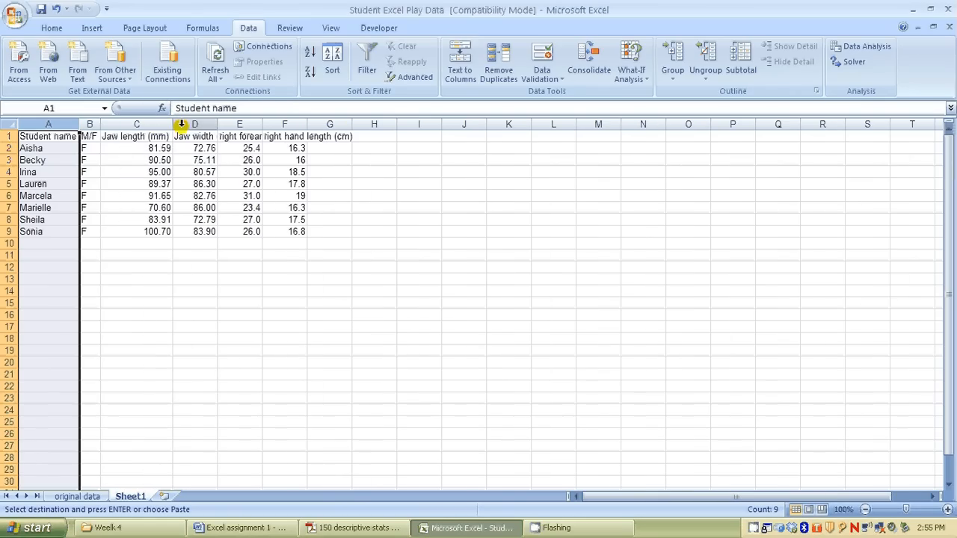
pyautogui.moveTo(218, 124); pyautogui.dragTo(218, 123)
pyautogui.doubleClick(217, 122)
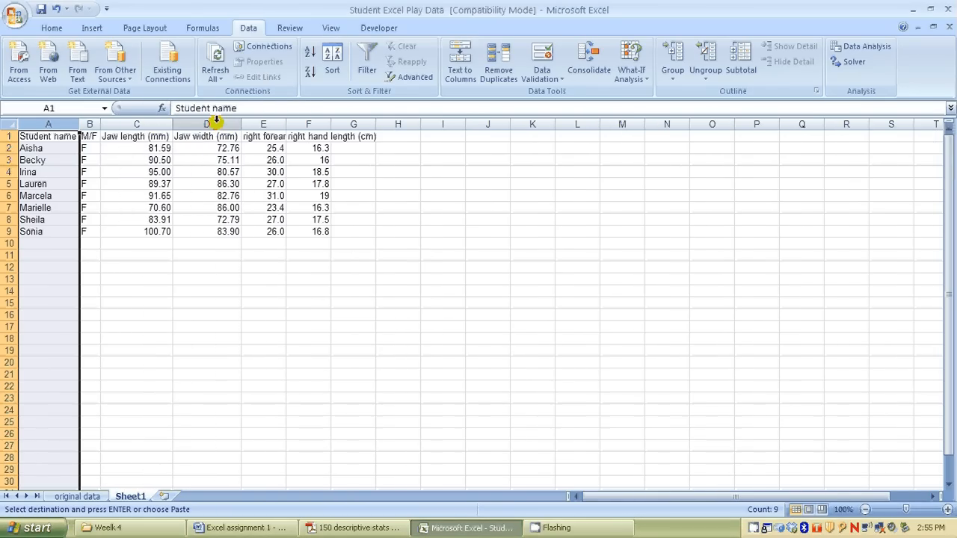
pyautogui.doubleClick(287, 121)
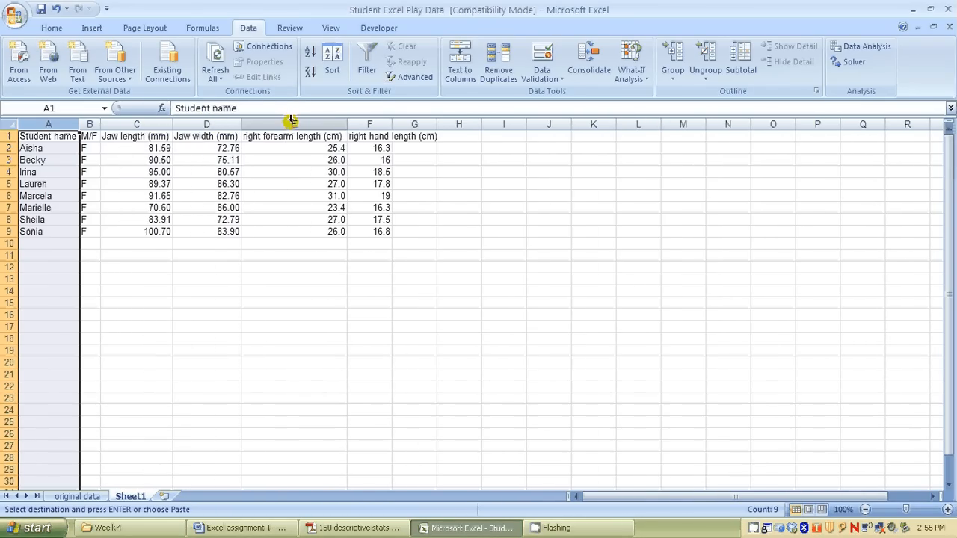
pyautogui.moveTo(391, 124); pyautogui.dragTo(391, 125)
pyautogui.doubleClick(391, 124)
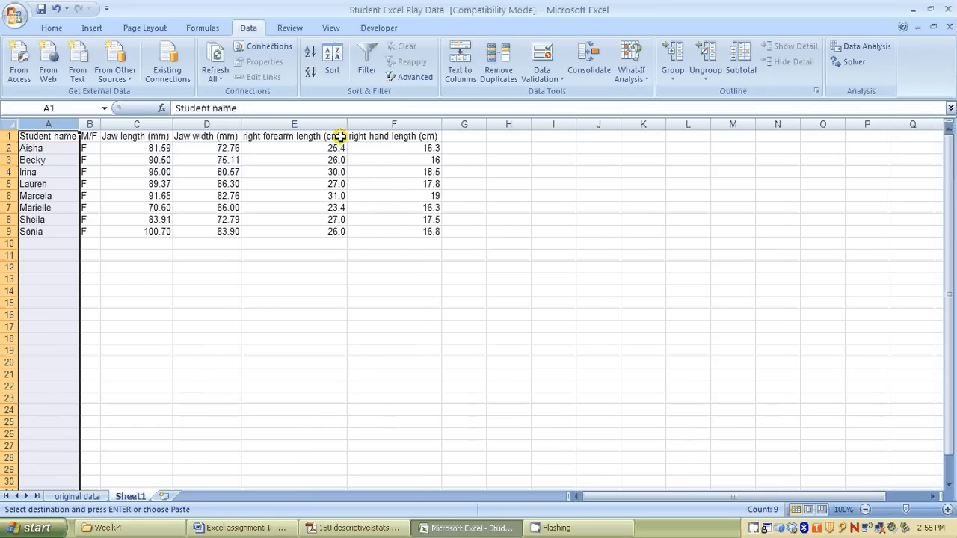
pyautogui.click(158, 353)
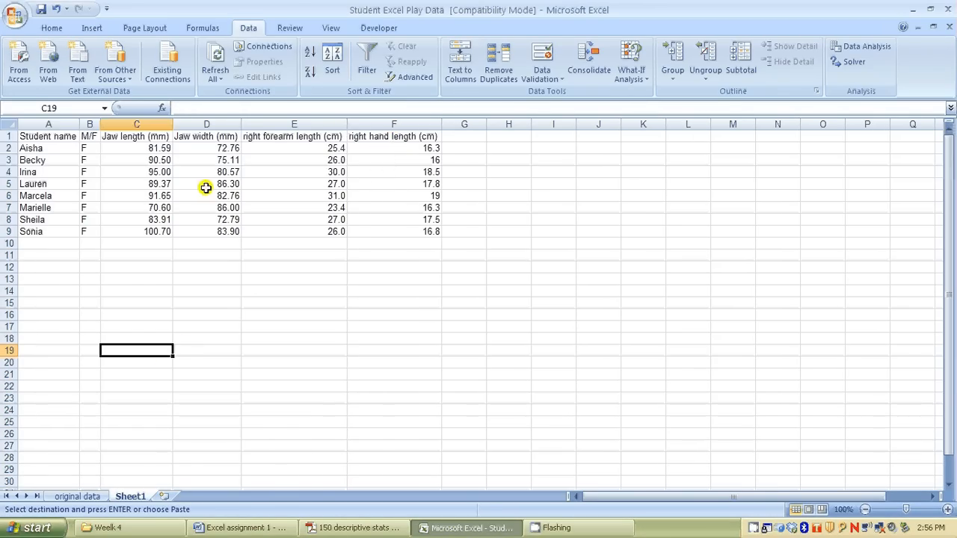
# Rename the new worksheet as Female Data
pyautogui.rightClick(130, 499)
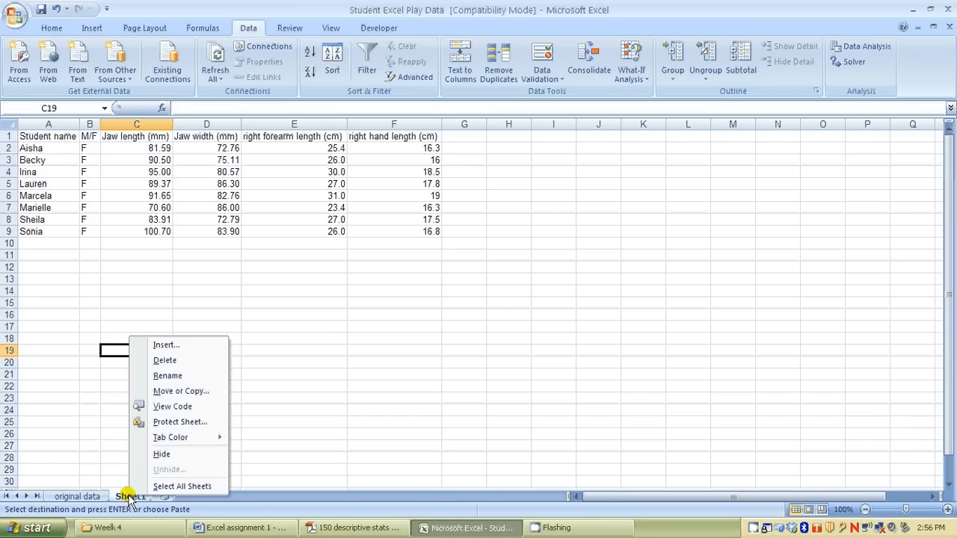
pyautogui.click(171, 375)
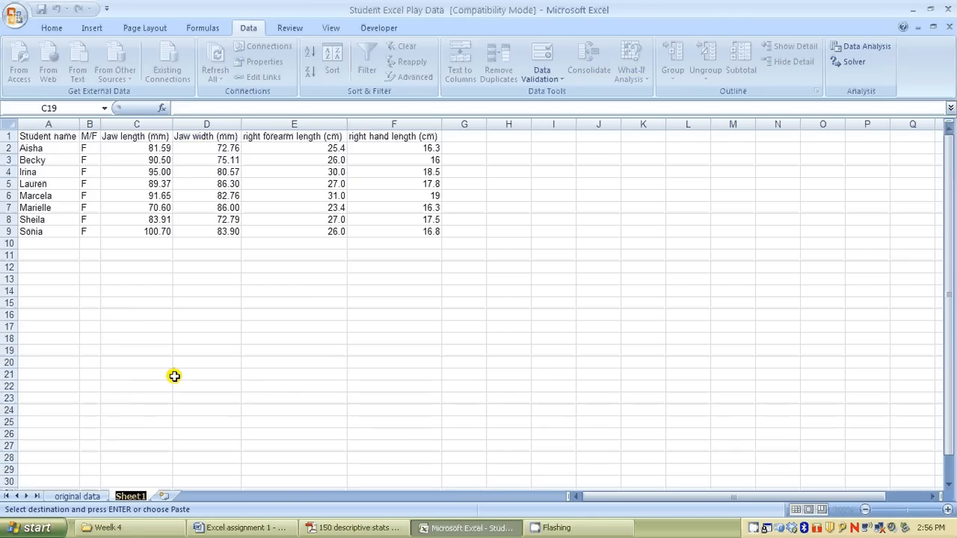
pyautogui.write('Femal')
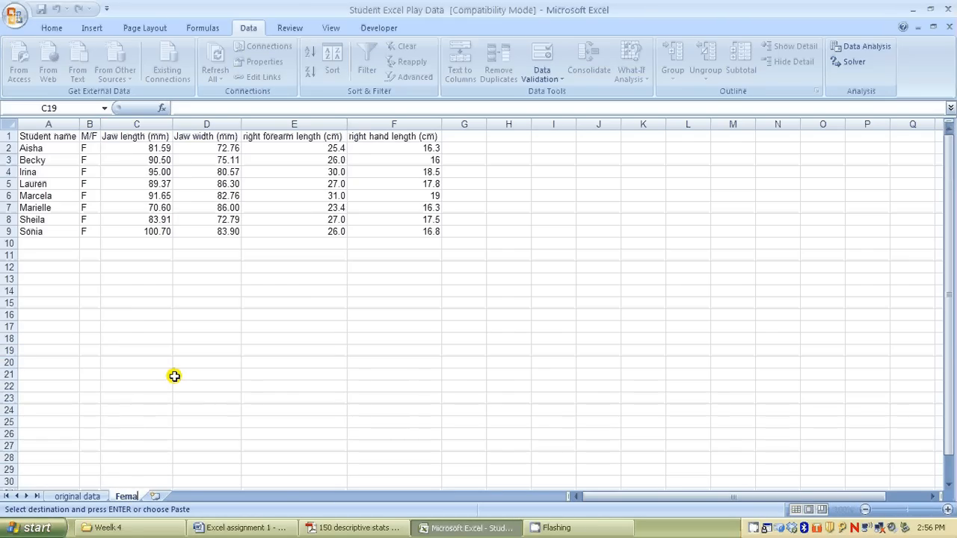
pyautogui.write('e Data')
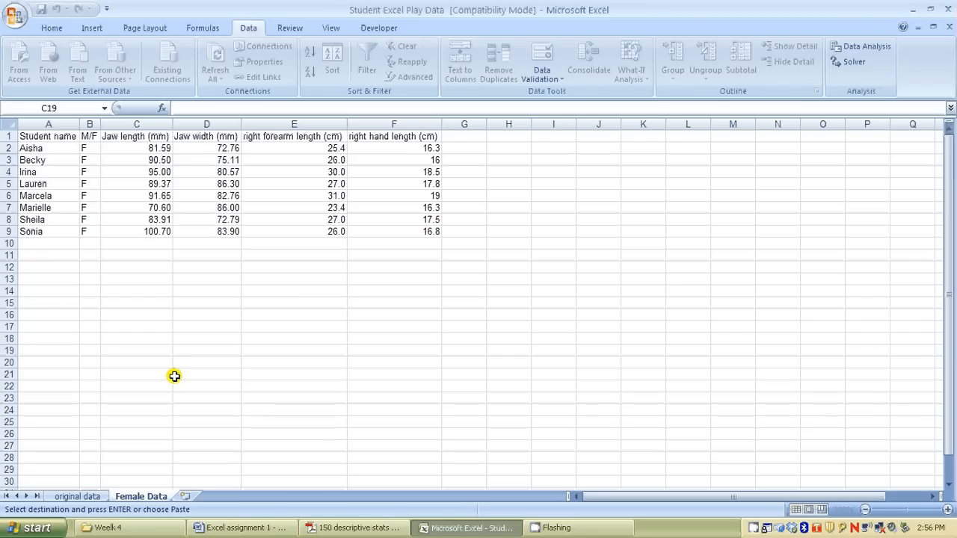
pyautogui.press('Return')
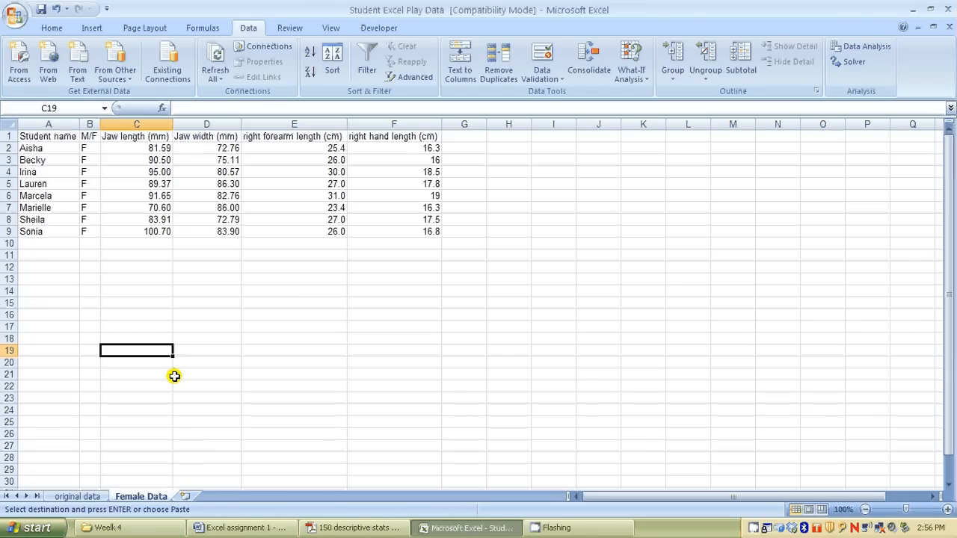
# Return to the original data worksheet and turn off filtering to show all student records
pyautogui.click(77, 496)
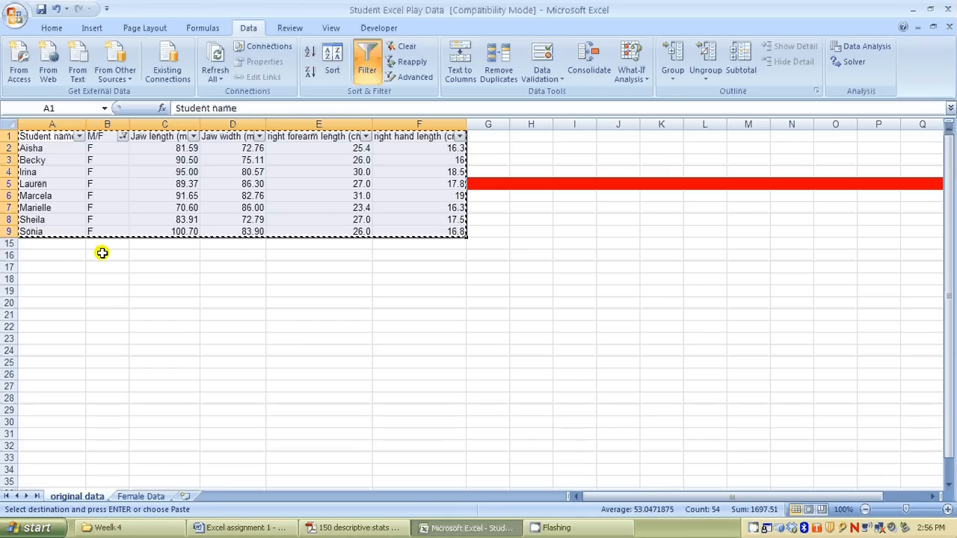
pyautogui.click(372, 82)
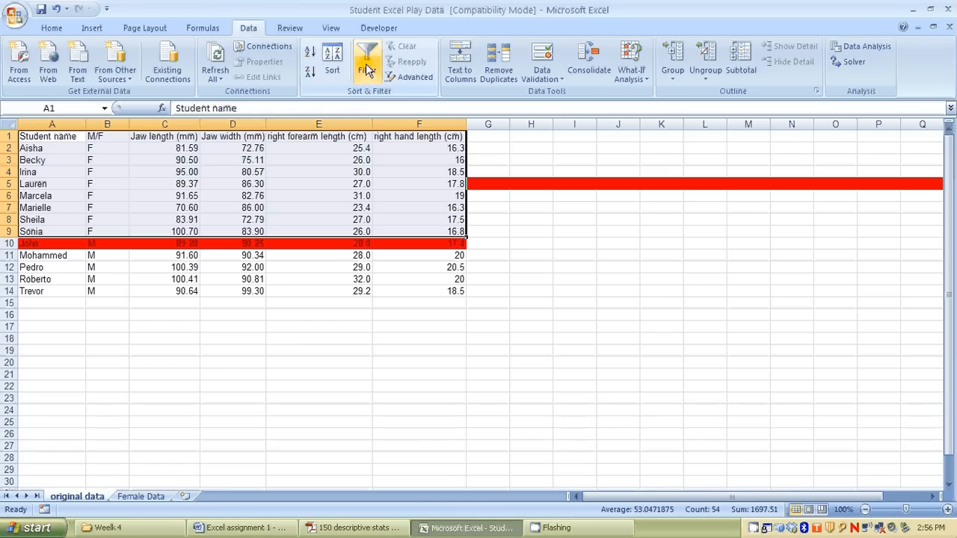
pyautogui.click(224, 376)
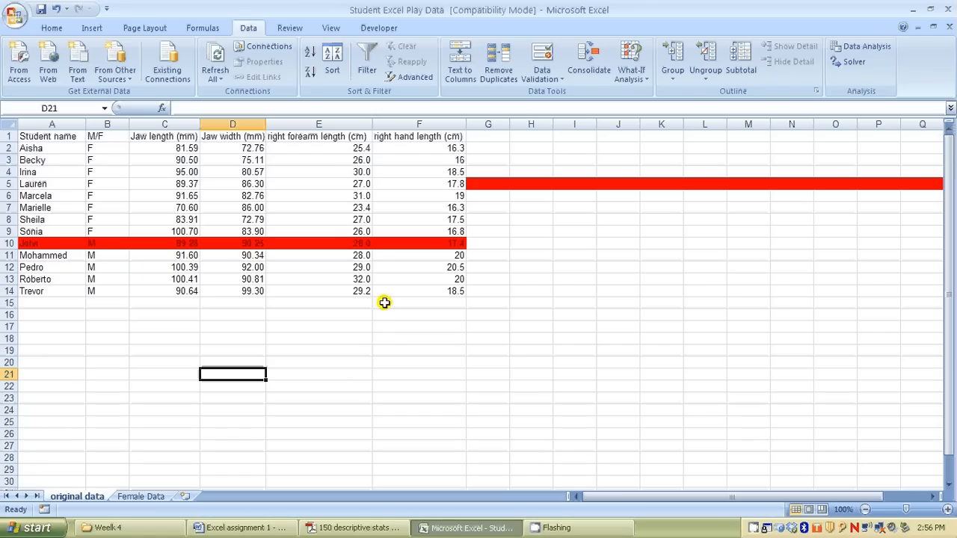